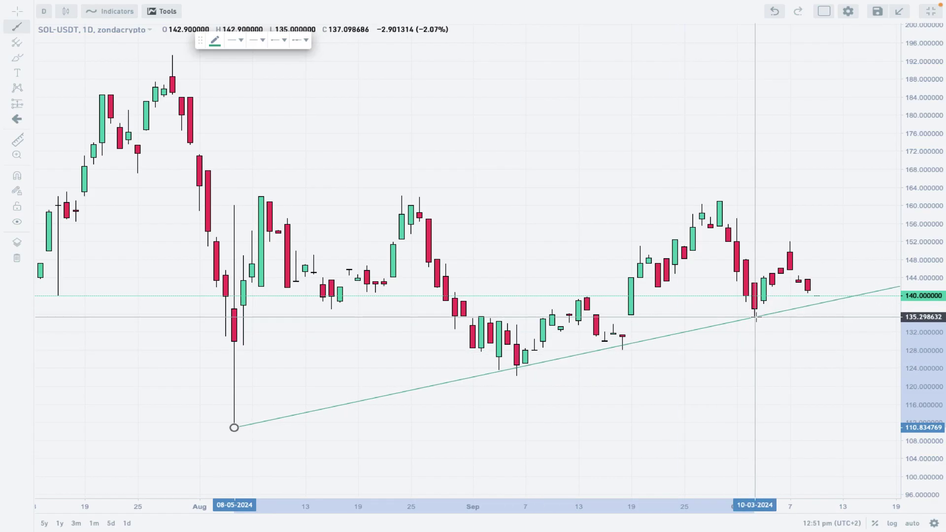
# - Finish the rising trend line at the 10-03-2024 low and make it thicker and orange
pyautogui.click(754, 317)
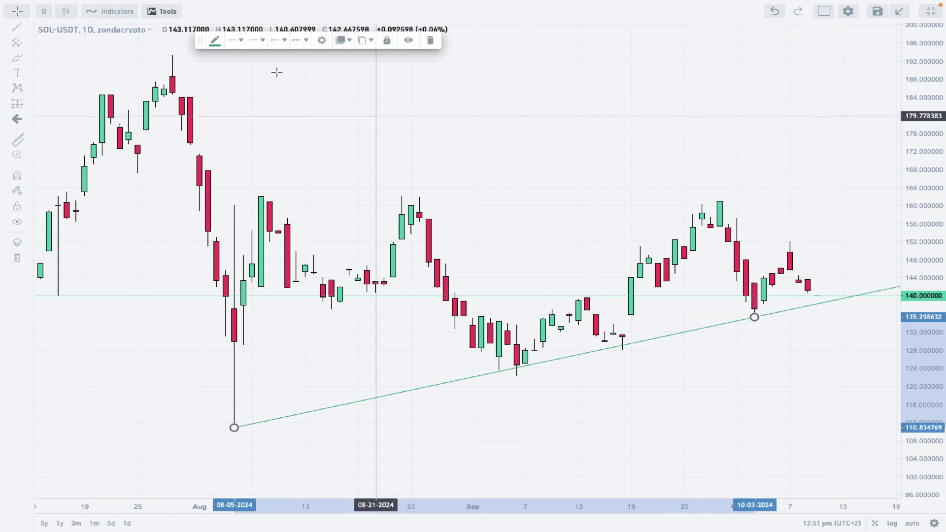
pyautogui.click(233, 43)
pyautogui.click(274, 61)
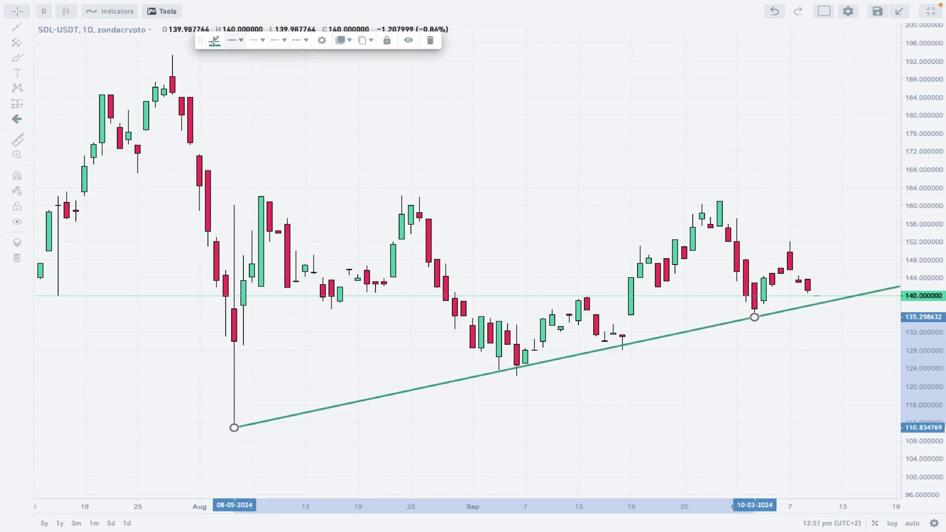
pyautogui.click(215, 40)
pyautogui.click(242, 73)
pyautogui.click(737, 136)
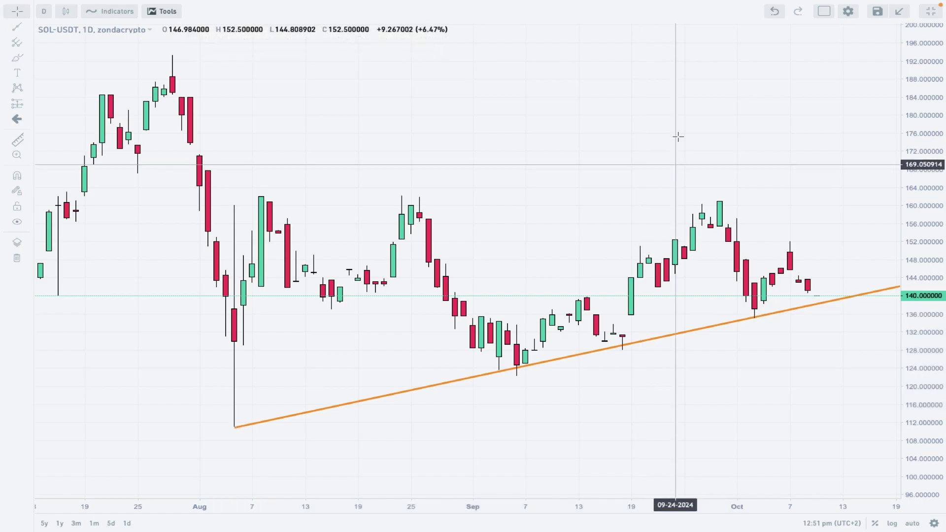
# - Draw a Fib Retracement from the 09-29-2024 high at about 161.37 to about 135.47 on 10-19-2024 and delete it
pyautogui.moveTo(675, 137); pyautogui.dragTo(594, 143)
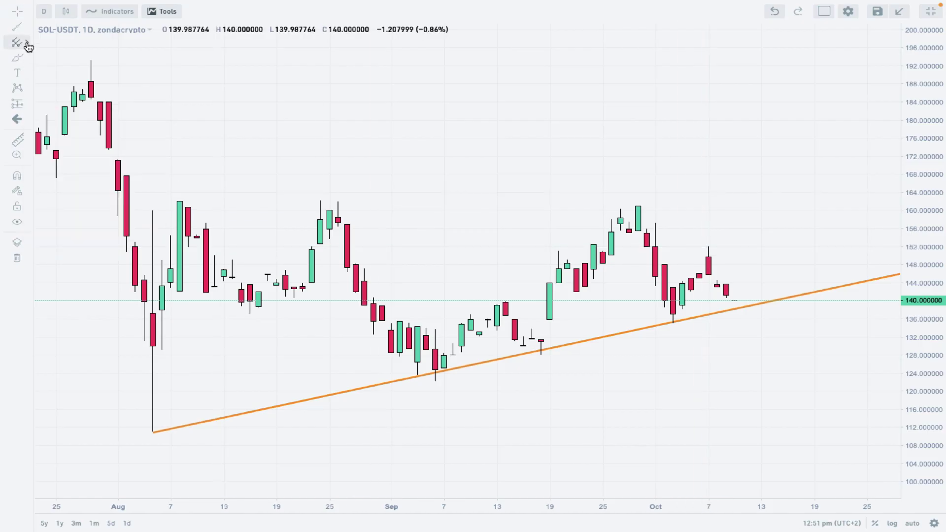
pyautogui.moveTo(28, 46)
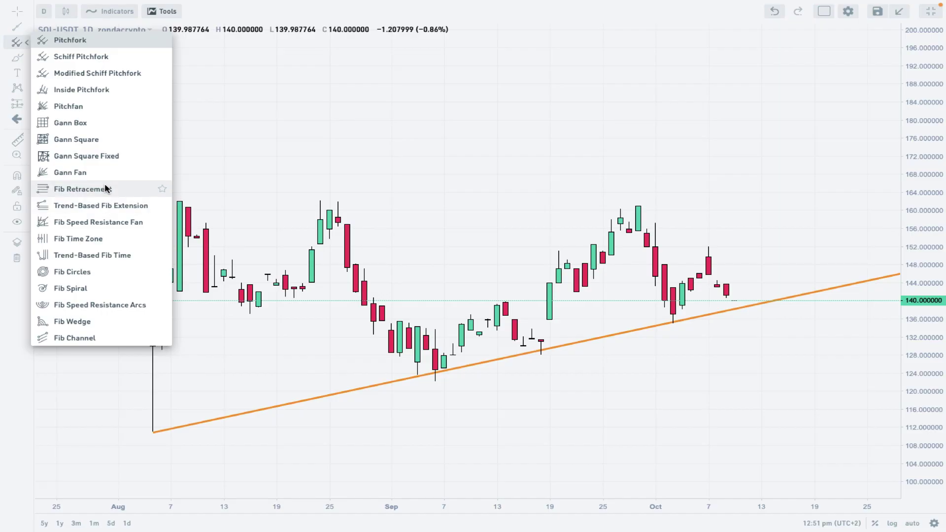
pyautogui.click(133, 189)
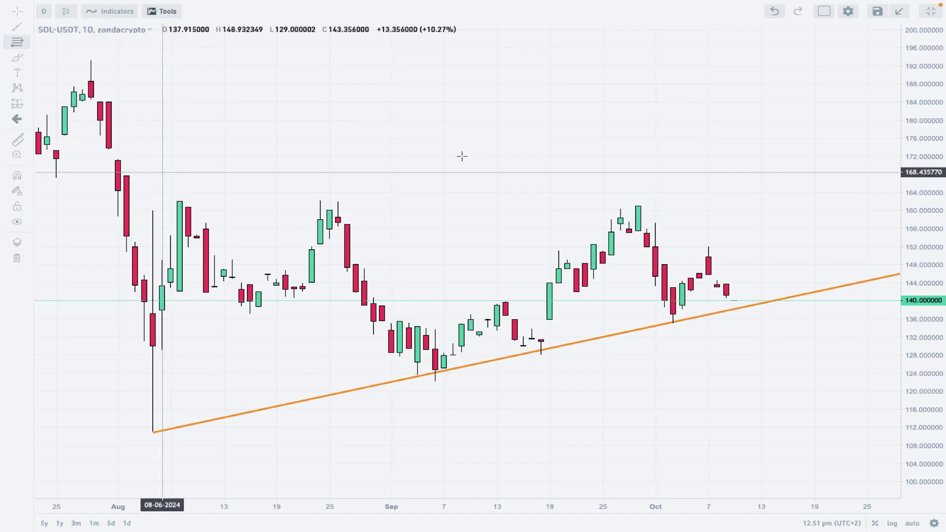
pyautogui.click(637, 204)
pyautogui.click(709, 313)
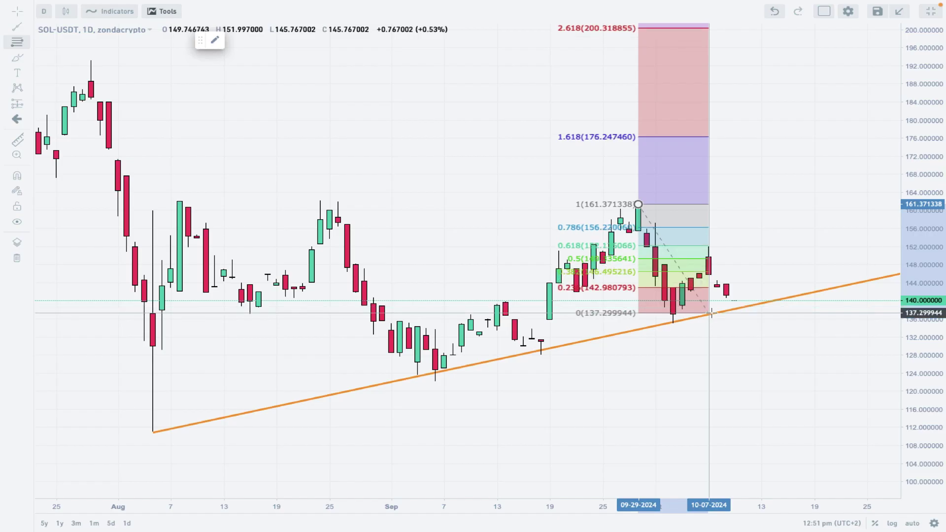
pyautogui.click(813, 321)
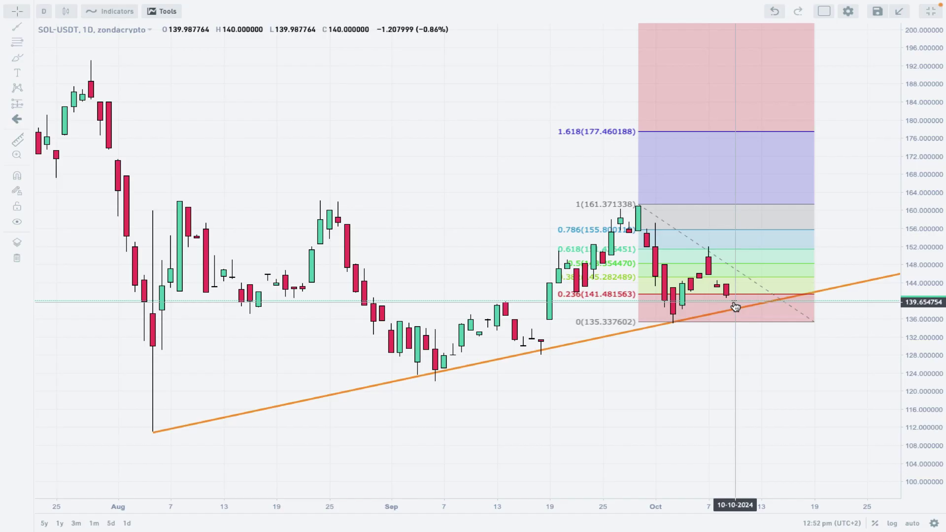
pyautogui.moveTo(815, 321); pyautogui.dragTo(814, 321)
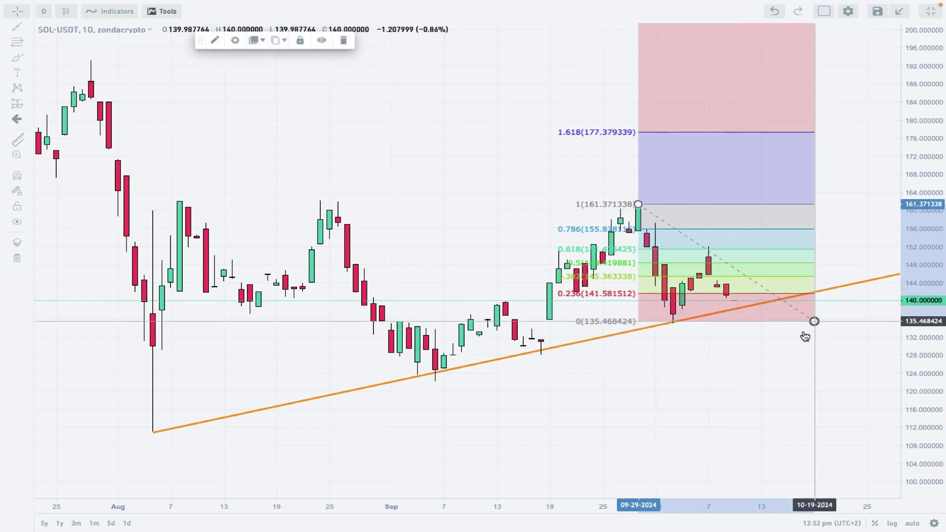
pyautogui.click(344, 42)
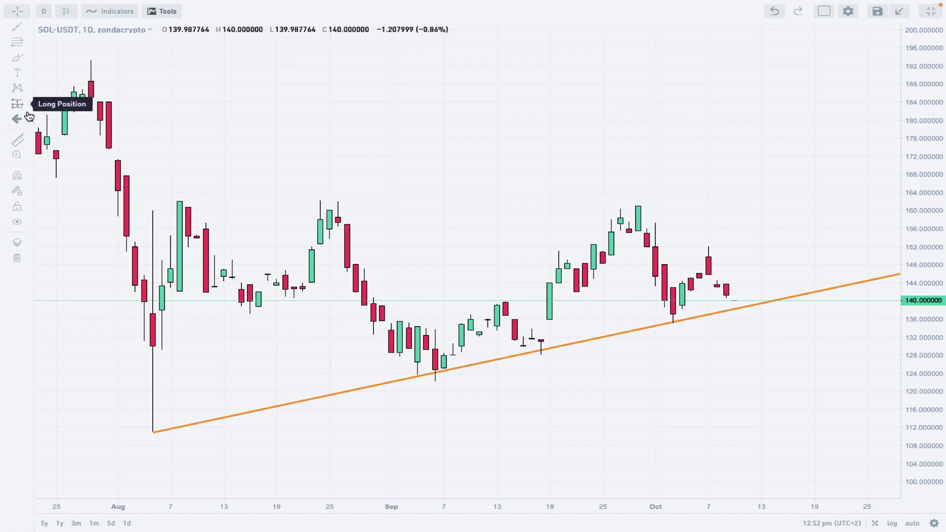
# - Draw an Elliott Correction Wave (ABC) from the 09-29-2024 high through A at about 134.81 and B at about 152.34 to C at about 138.22
pyautogui.click(27, 88)
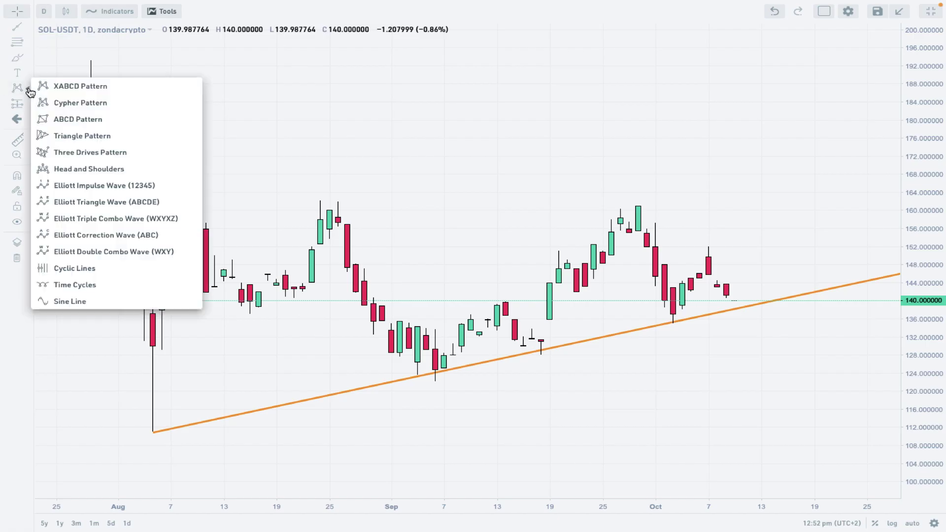
pyautogui.click(87, 233)
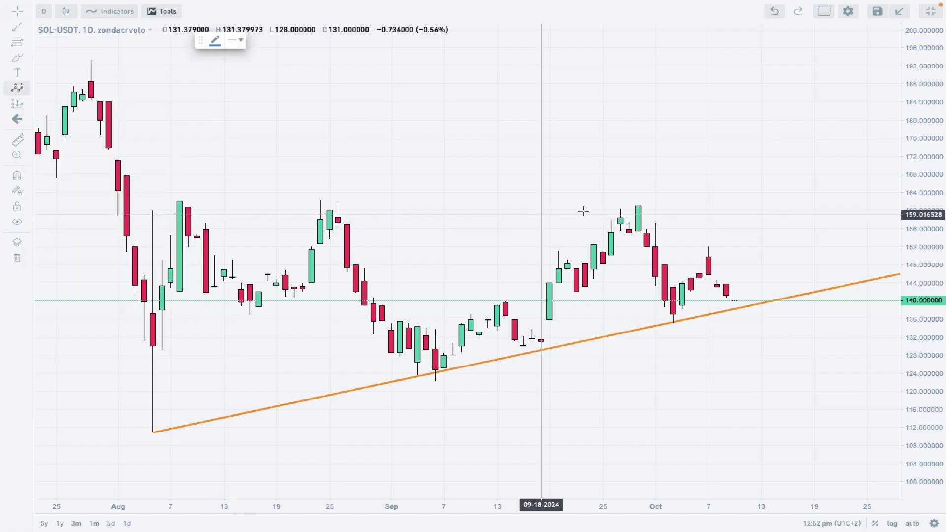
pyautogui.click(638, 217)
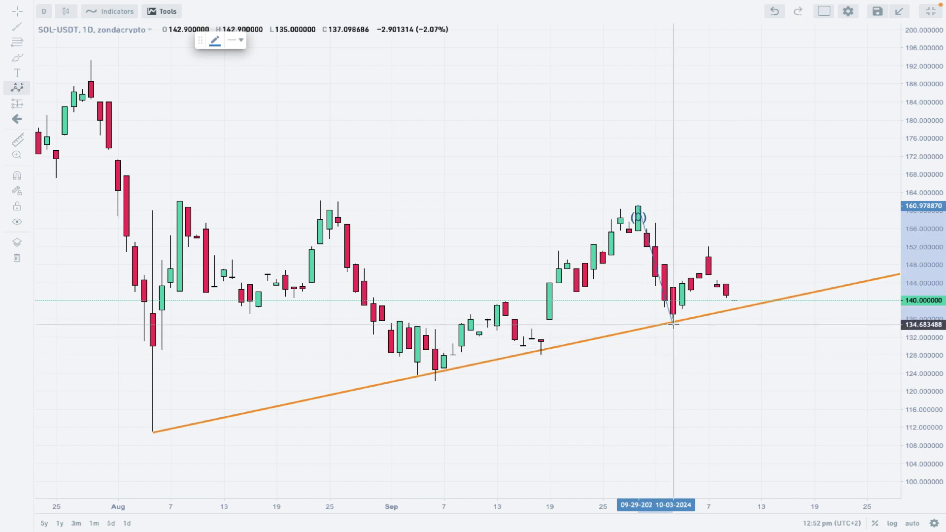
pyautogui.click(673, 319)
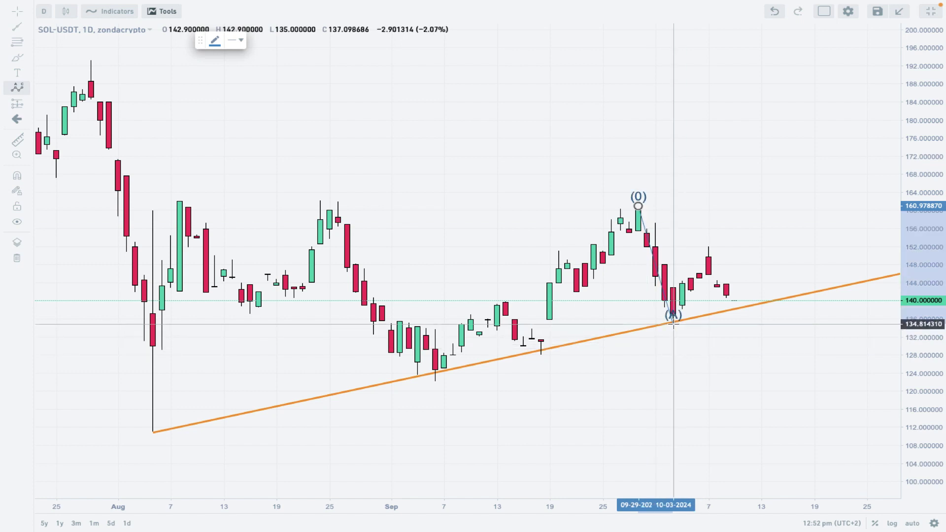
pyautogui.click(707, 245)
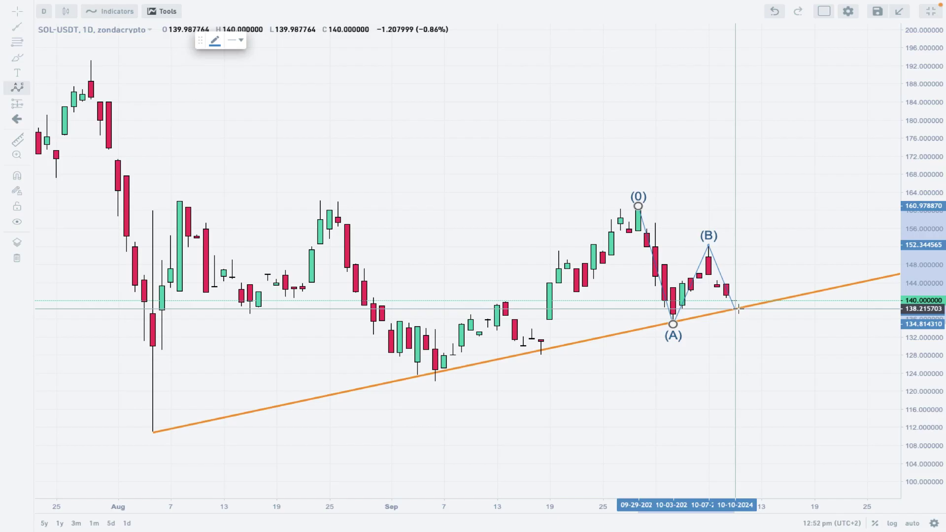
pyautogui.click(735, 309)
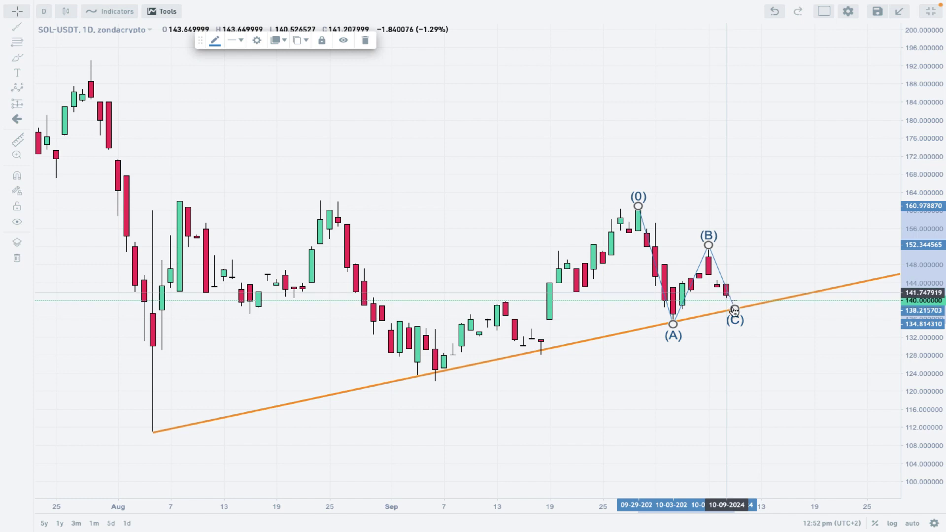
# - Move point C of the correction wave down to about 128.14 on 10-13-2024
pyautogui.moveTo(735, 309); pyautogui.dragTo(761, 359)
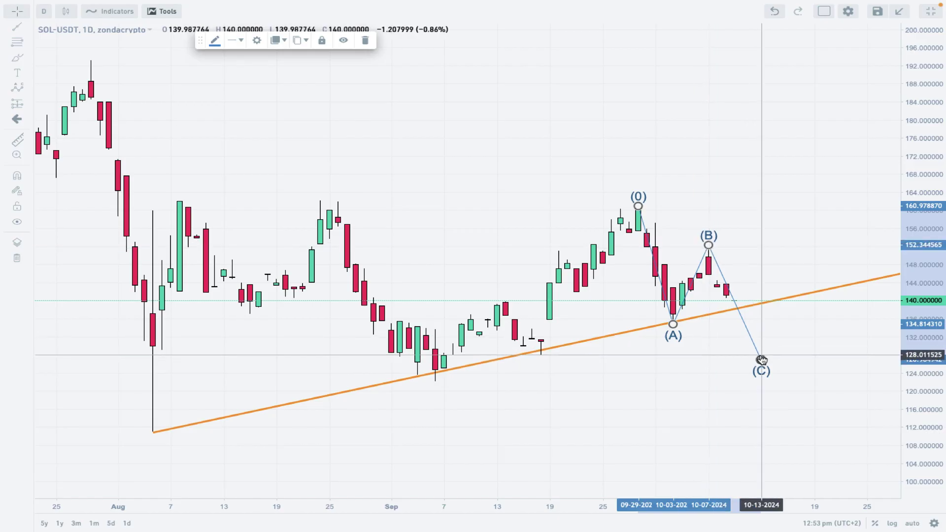
pyautogui.moveTo(762, 364); pyautogui.dragTo(763, 354)
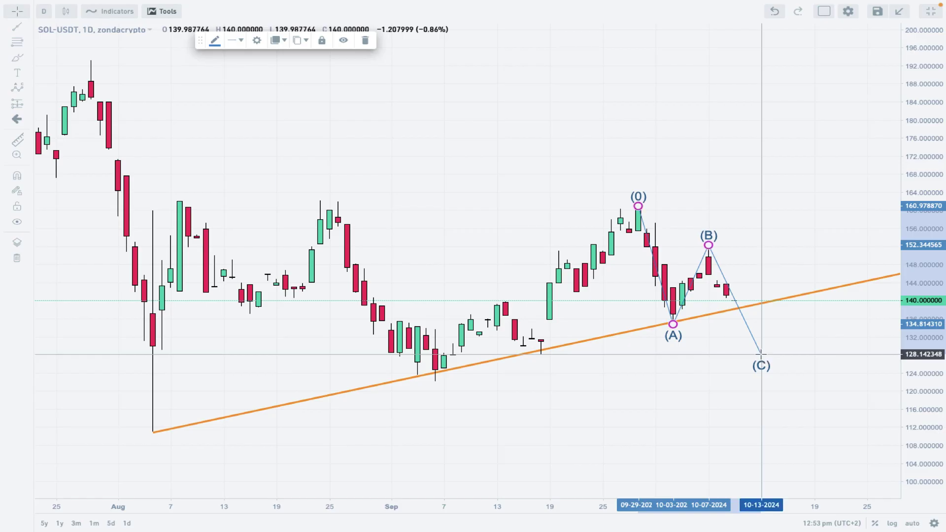
pyautogui.click(759, 187)
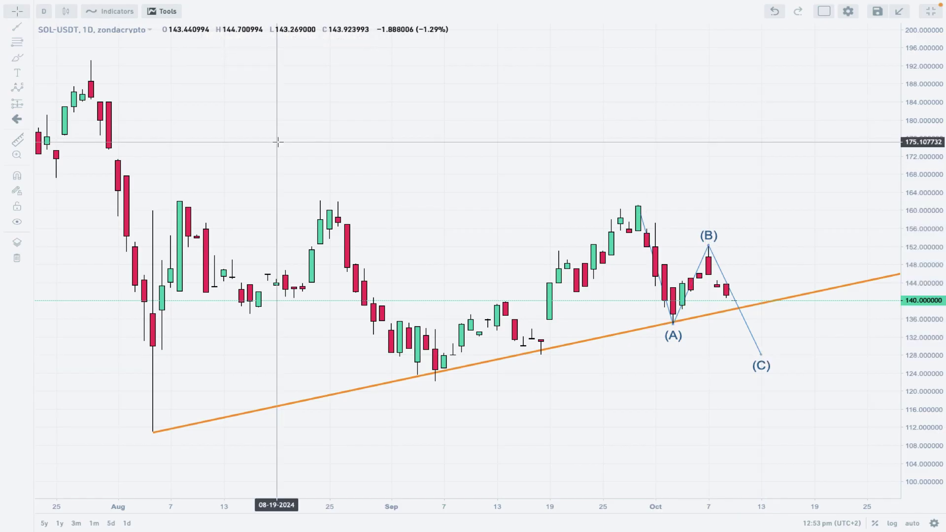
# - Activate the Horizontal Line tool and turn on magnet snapping for drawings
pyautogui.click(27, 27)
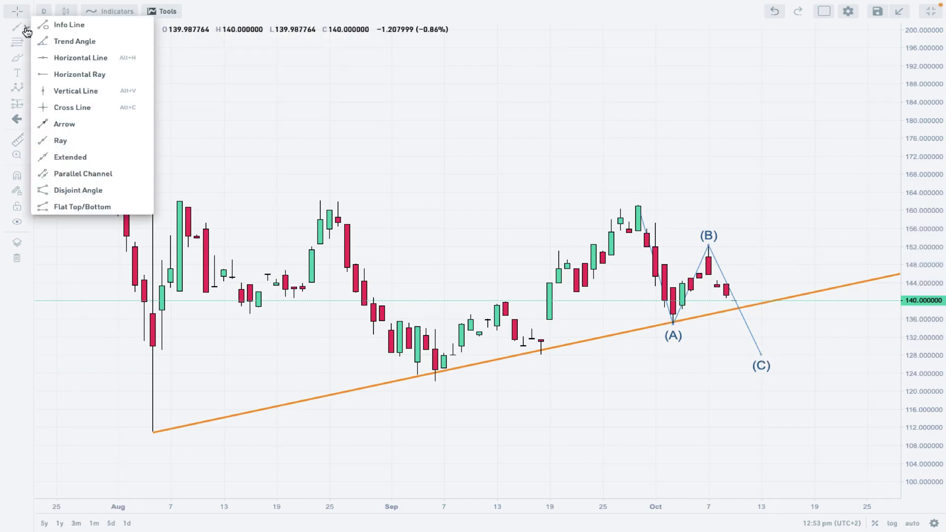
pyautogui.click(59, 58)
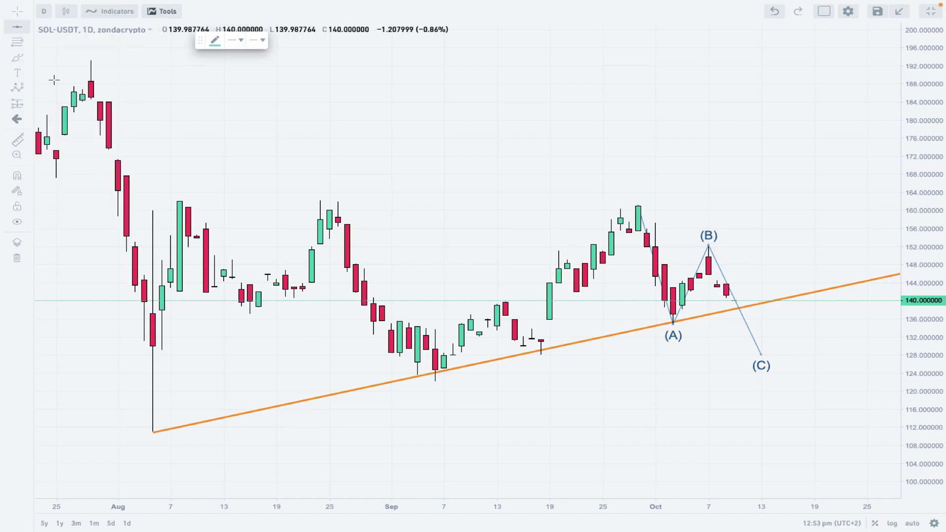
pyautogui.click(17, 176)
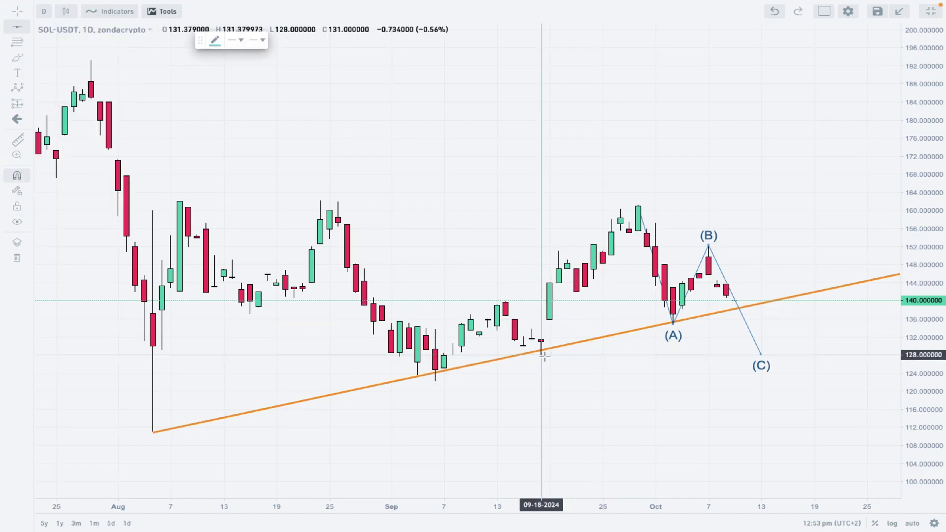
pyautogui.click(673, 323)
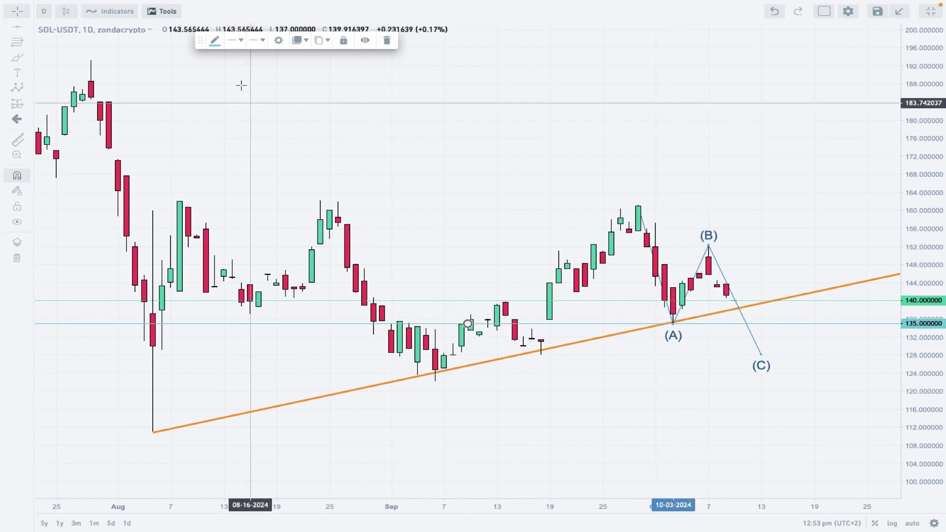
pyautogui.click(215, 40)
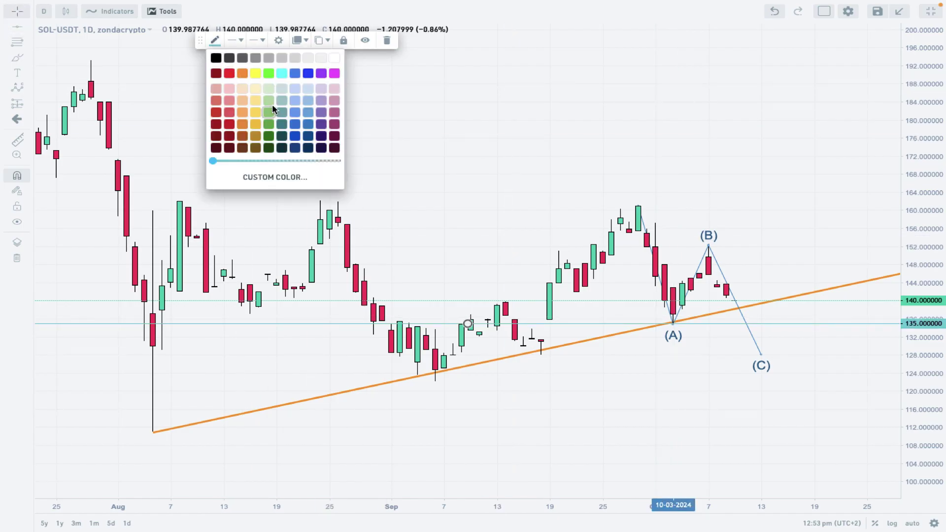
pyautogui.click(386, 40)
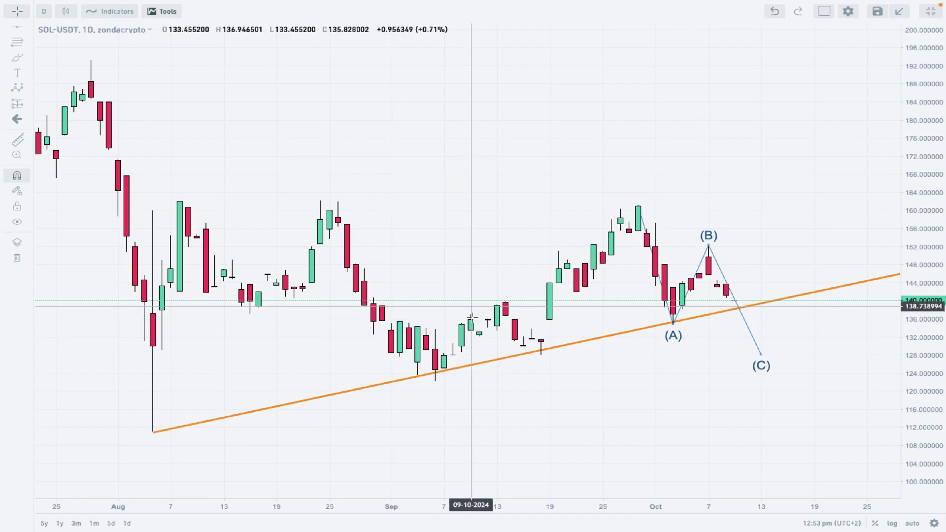
# - Draw a Horizontal Ray from the 10-03-2024 low at 135 and make it thicker and green
pyautogui.click(27, 30)
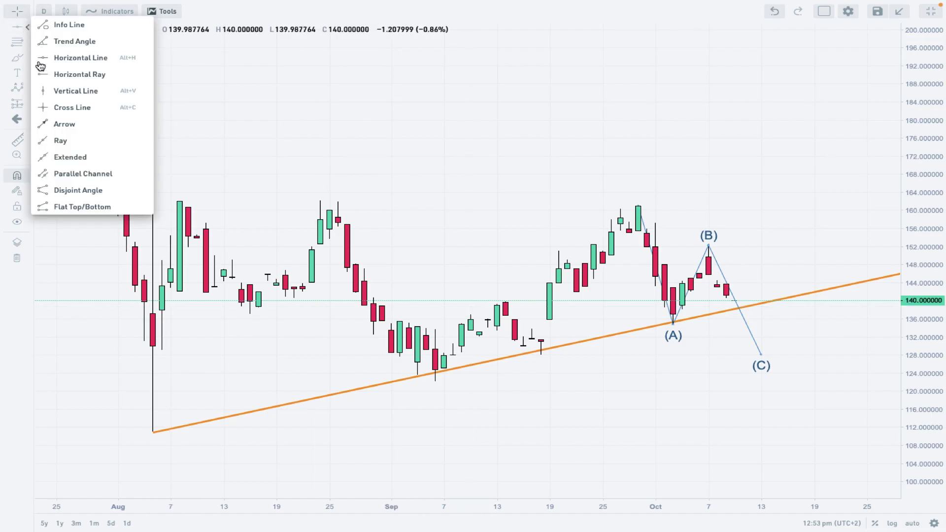
pyautogui.click(54, 74)
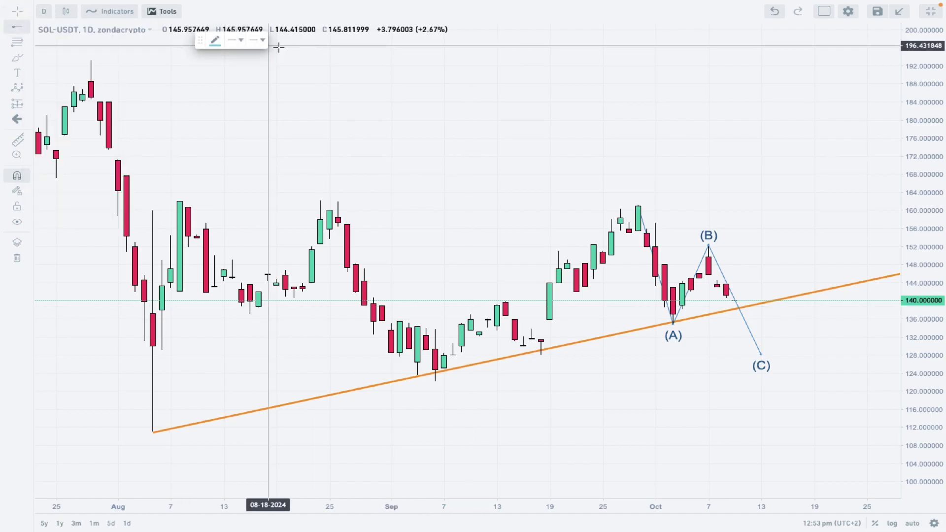
pyautogui.click(674, 323)
pyautogui.click(235, 40)
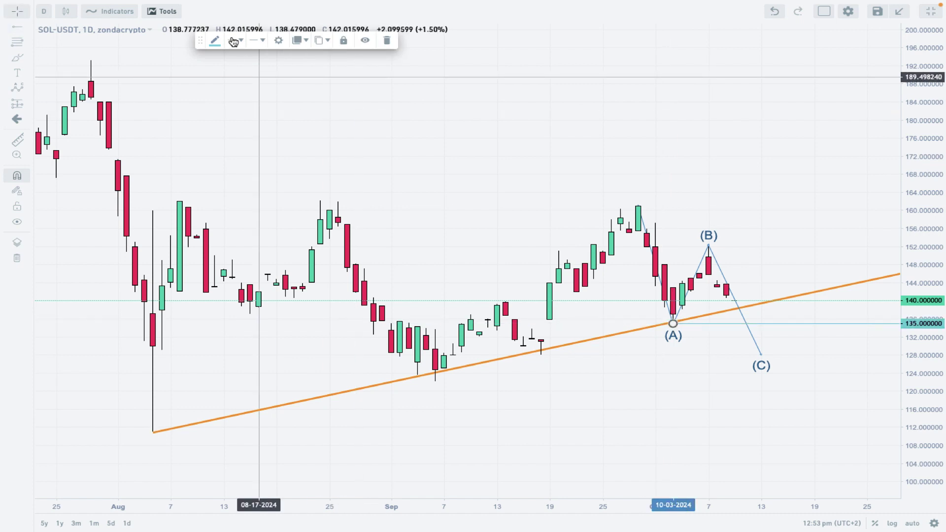
pyautogui.click(256, 58)
pyautogui.click(215, 40)
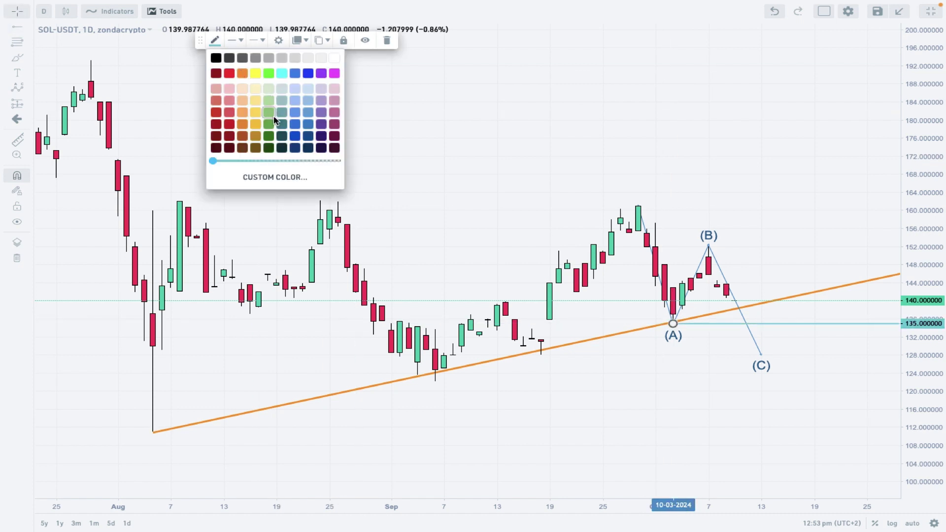
pyautogui.click(271, 125)
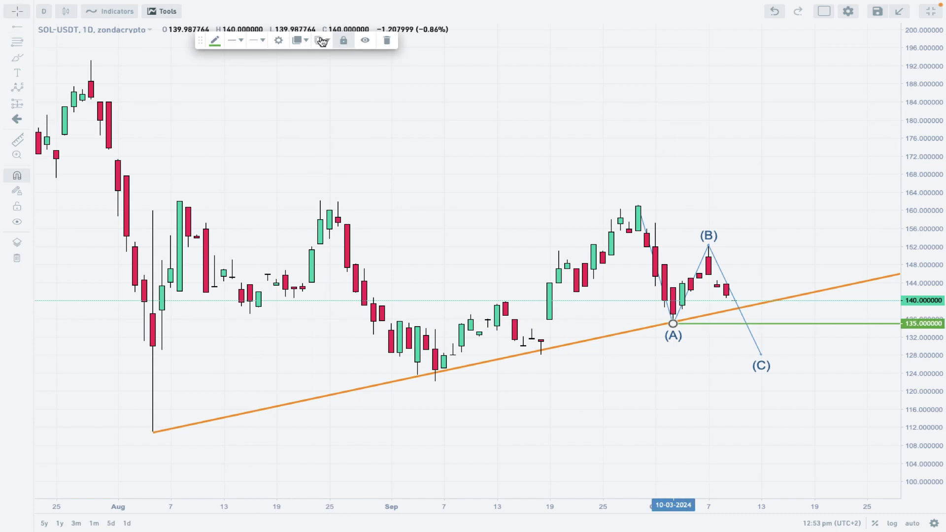
# - Clone the green horizontal ray and move the copy to the 09-18-2024 low at 128
pyautogui.click(326, 58)
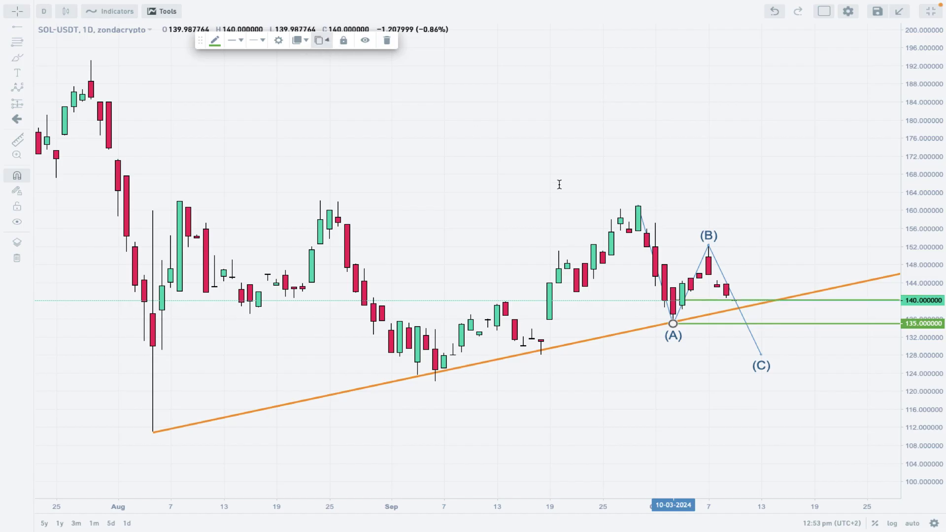
pyautogui.click(673, 299)
pyautogui.moveTo(673, 299)
pyautogui.mouseDown()
pyautogui.moveTo(591, 369)
pyautogui.moveTo(540, 354)
pyautogui.mouseUp()
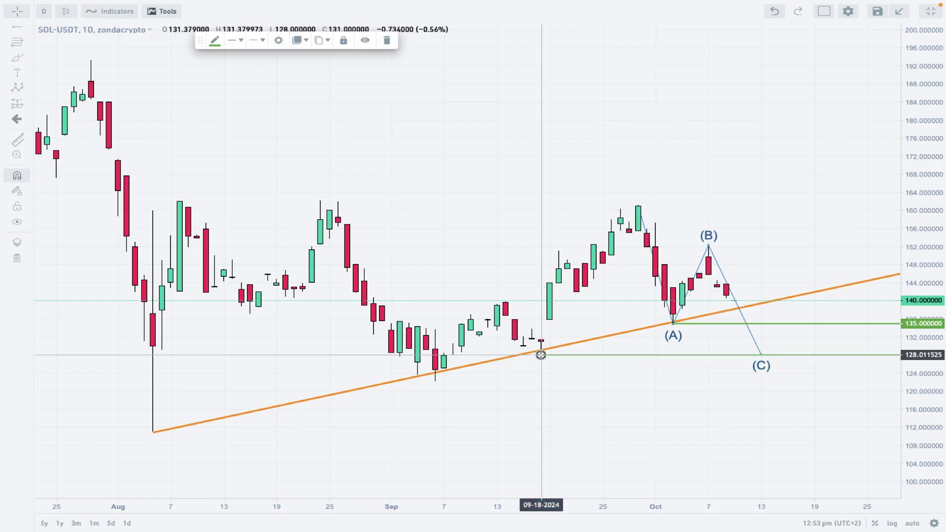
pyautogui.click(813, 382)
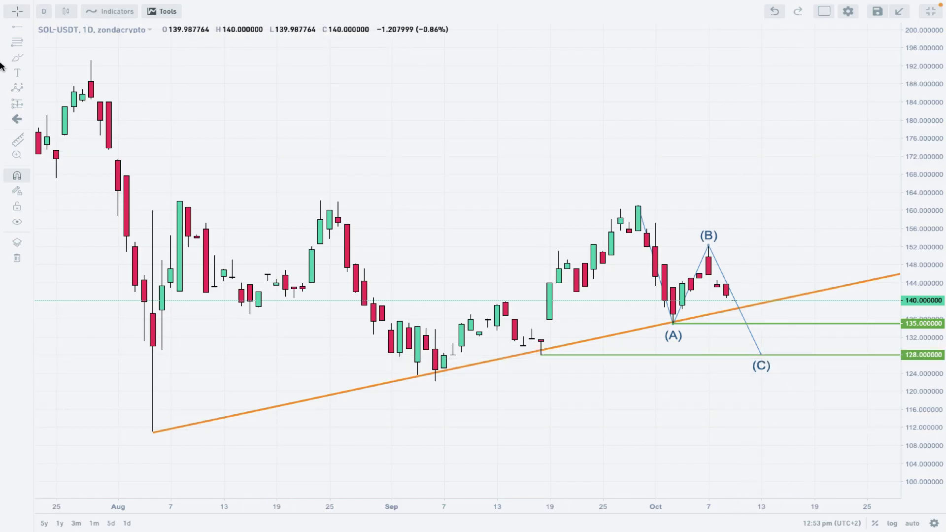
# - Draw a Trend-Based Fib Extension from the 09-29-2024 high at 160.997 to the 10-03-2024 low at 135, ending at about 152.21 on 10-19-2024
pyautogui.click(26, 45)
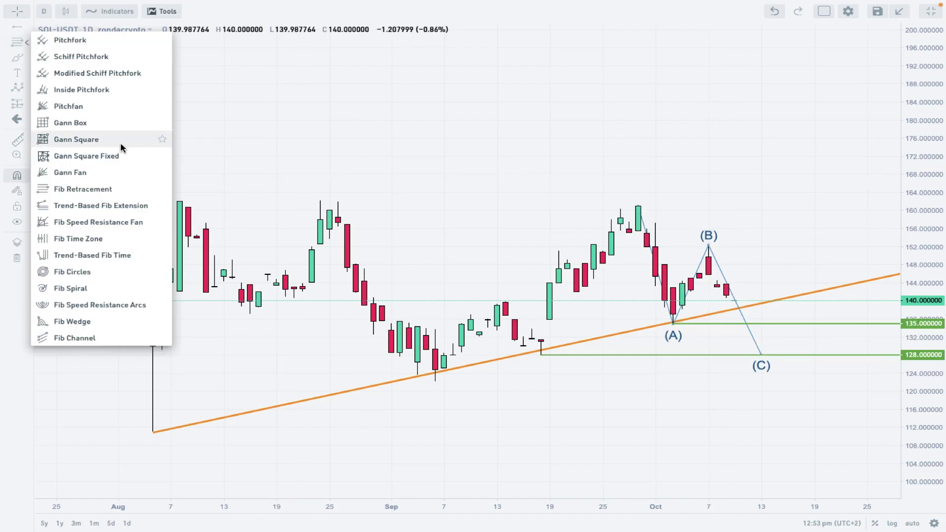
pyautogui.click(107, 206)
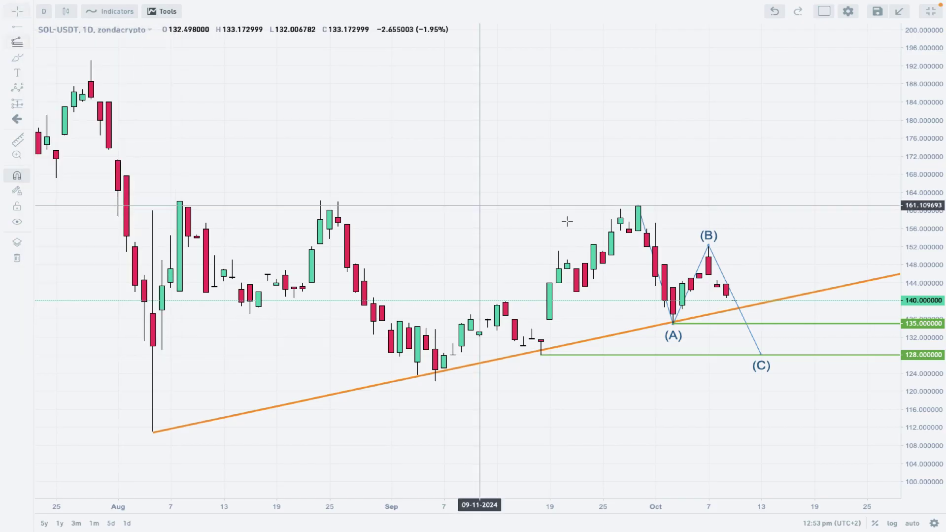
pyautogui.click(638, 206)
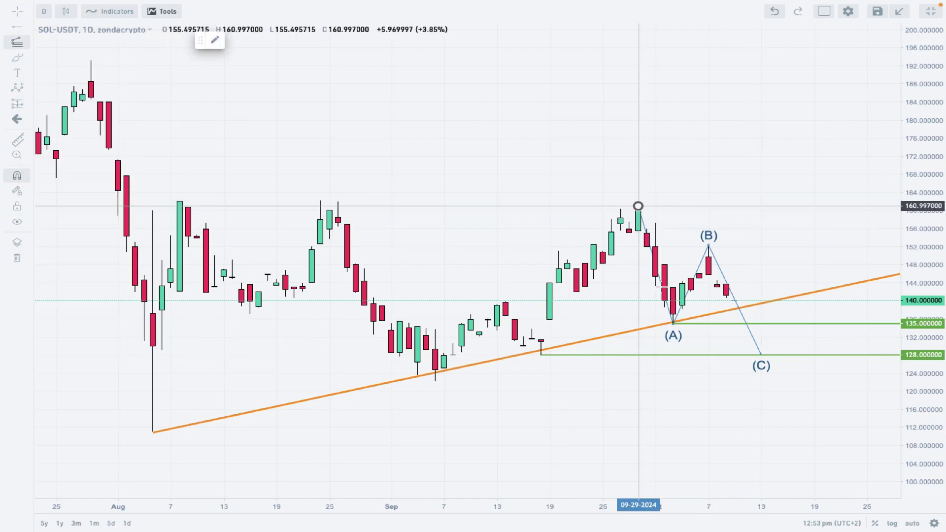
pyautogui.click(674, 323)
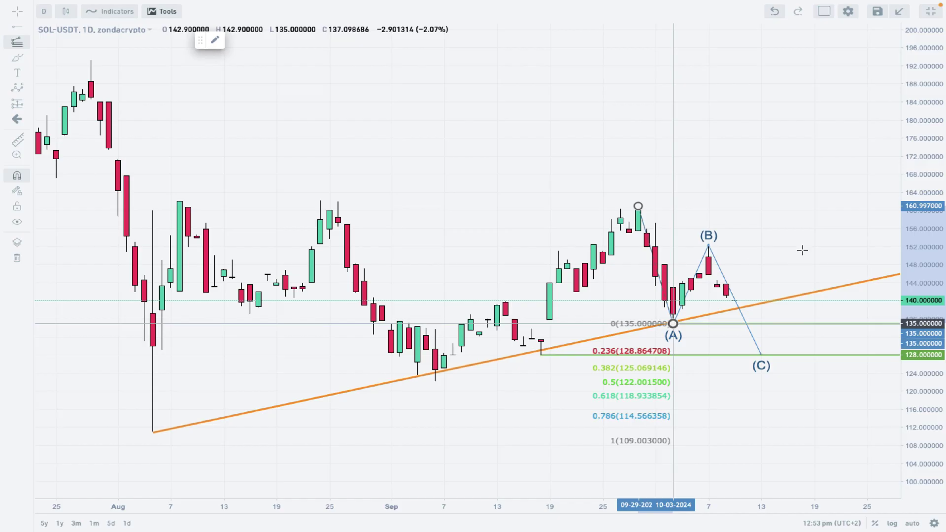
pyautogui.click(814, 245)
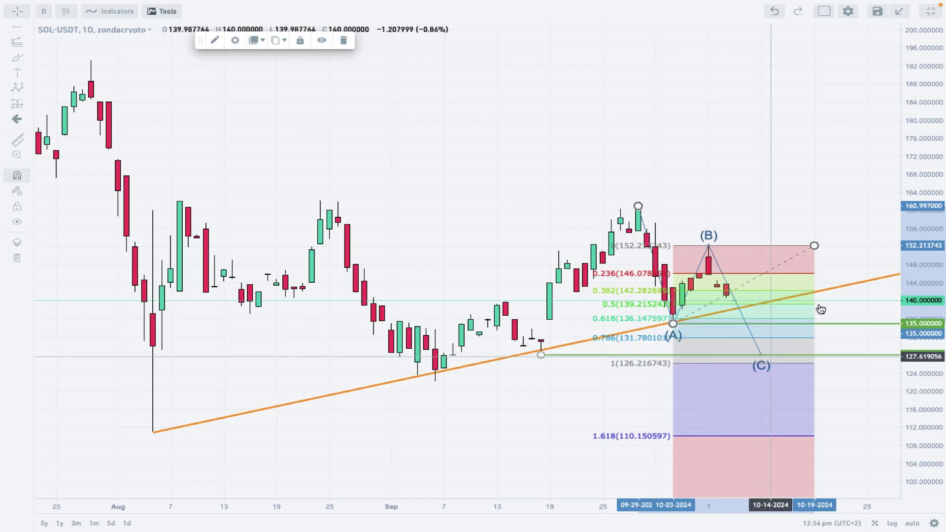
pyautogui.click(830, 186)
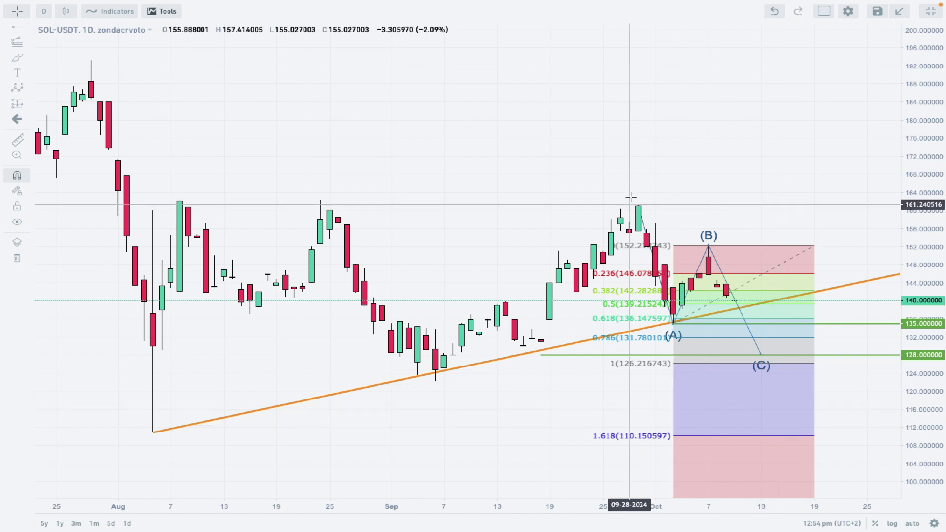
pyautogui.click(652, 256)
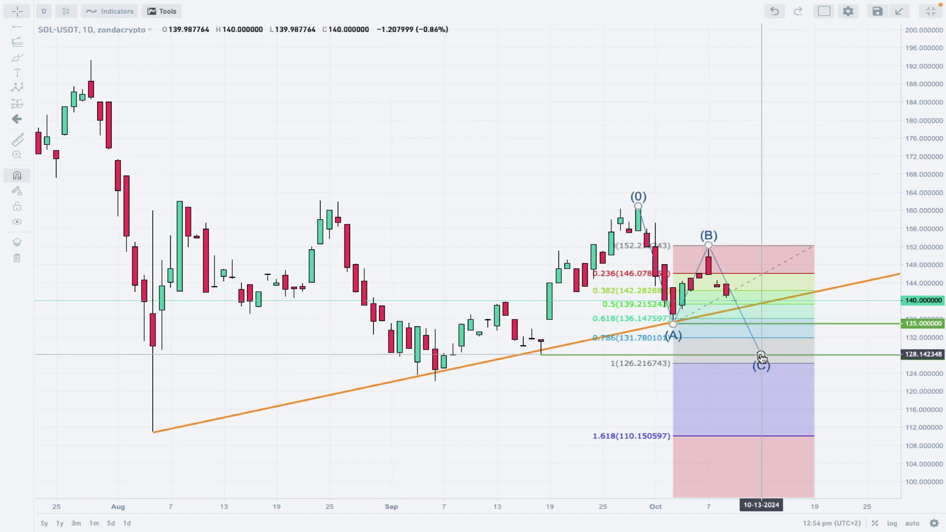
pyautogui.click(720, 368)
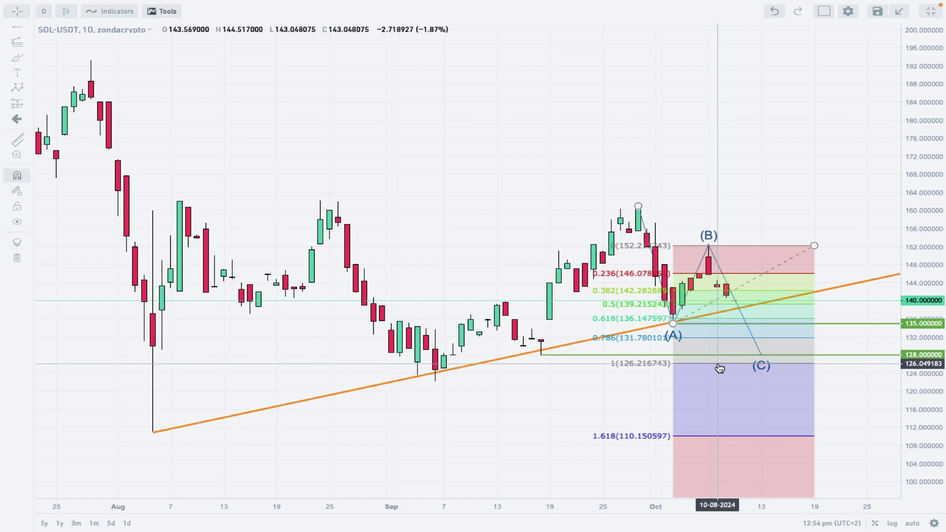
pyautogui.click(719, 356)
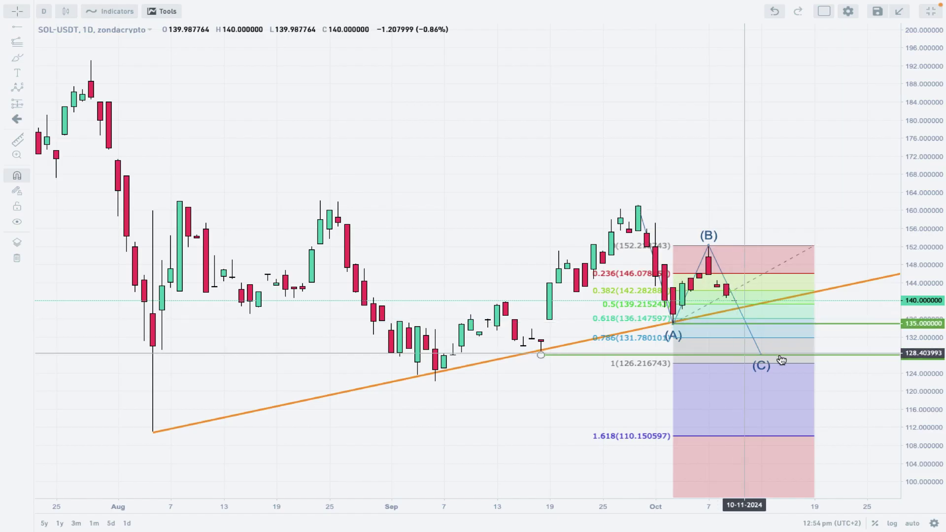
pyautogui.click(822, 183)
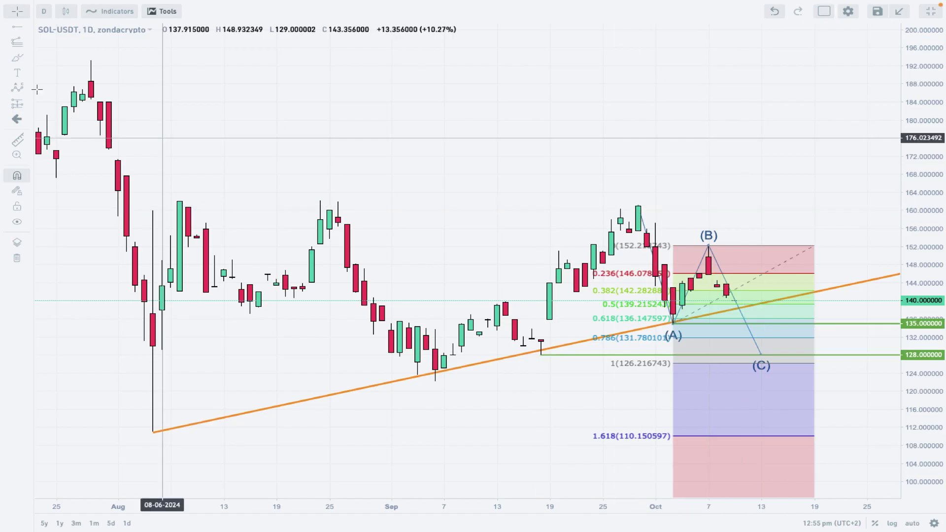
# - Draw a Horizontal Line at the 09-29-2024 high of 160.997 and style it red with the thickest line width
pyautogui.click(17, 26)
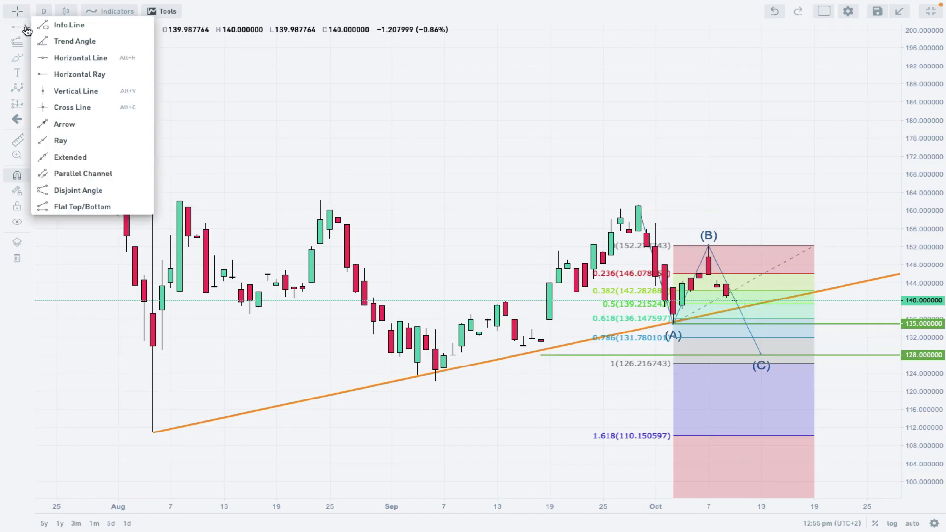
pyautogui.click(71, 58)
pyautogui.click(639, 204)
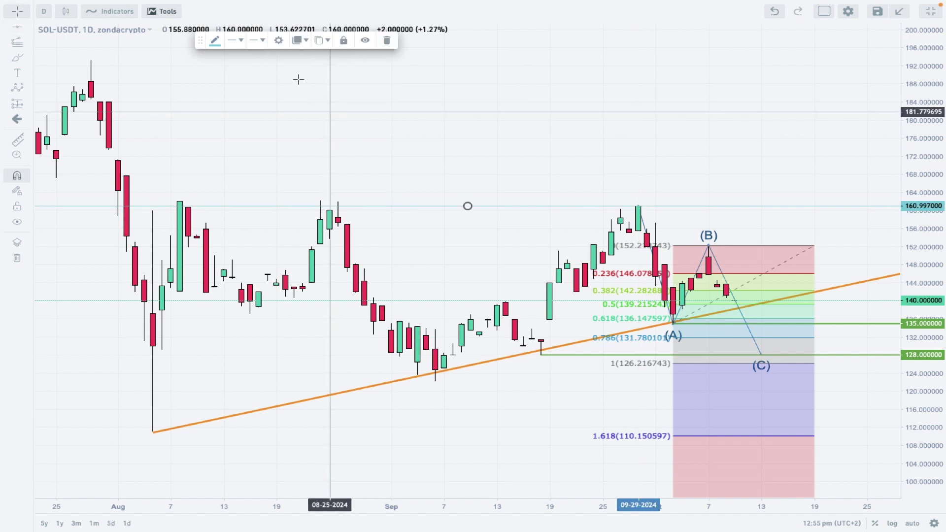
pyautogui.click(235, 41)
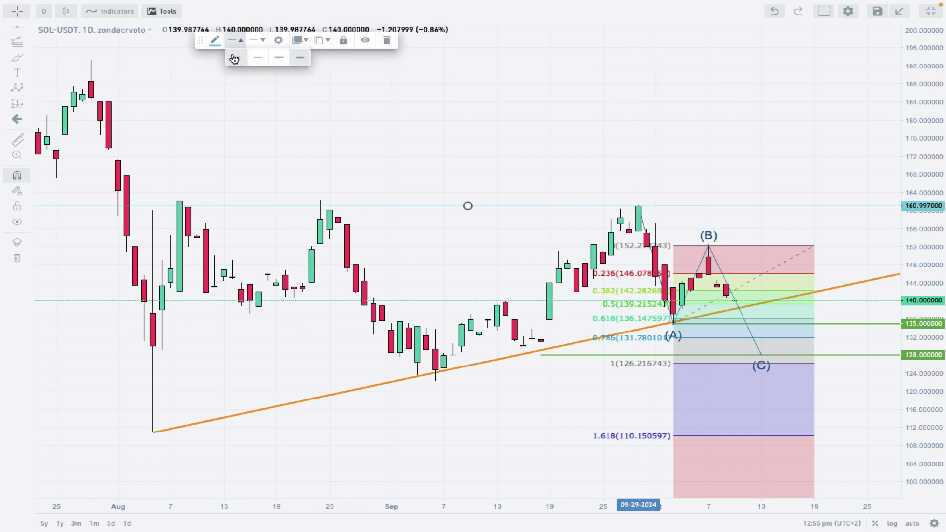
pyautogui.click(301, 59)
pyautogui.click(215, 40)
pyautogui.click(229, 73)
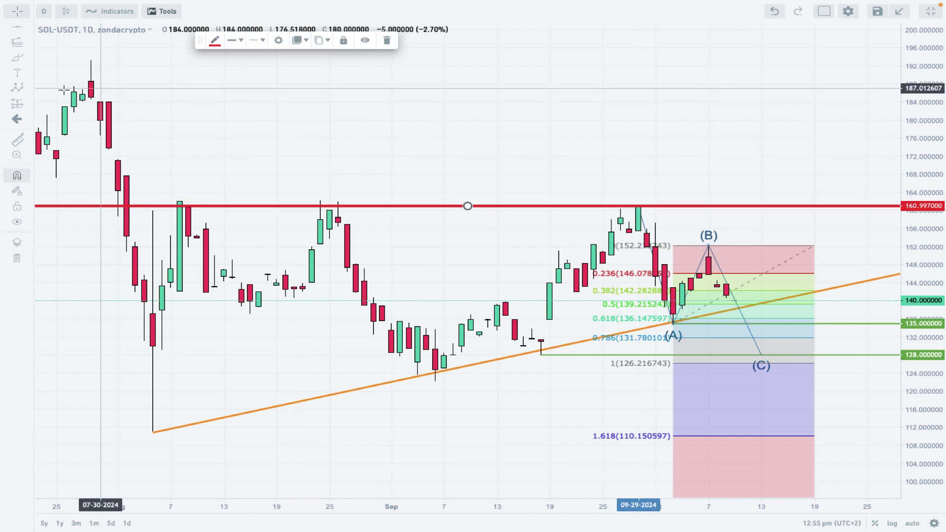
# - Add a second thick red horizontal line at the early-August high of 162 and deselect it
pyautogui.click(179, 204)
pyautogui.click(778, 154)
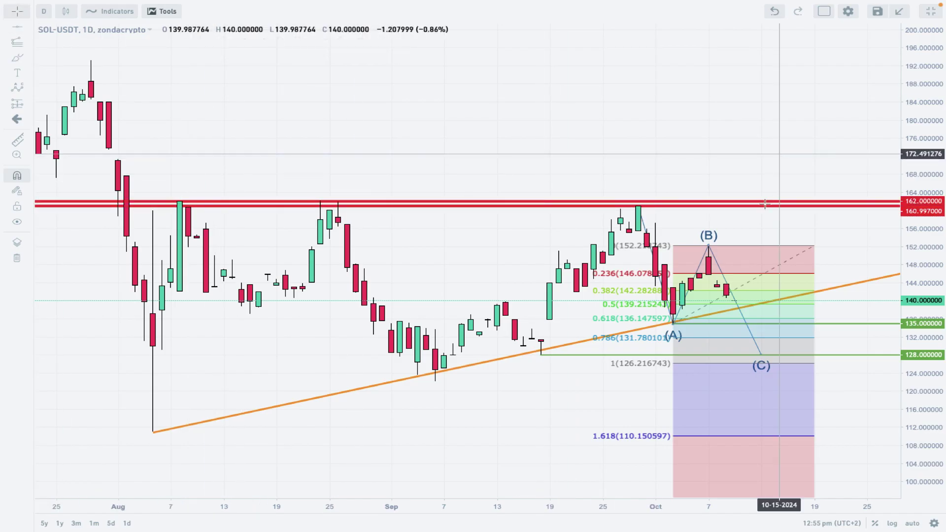